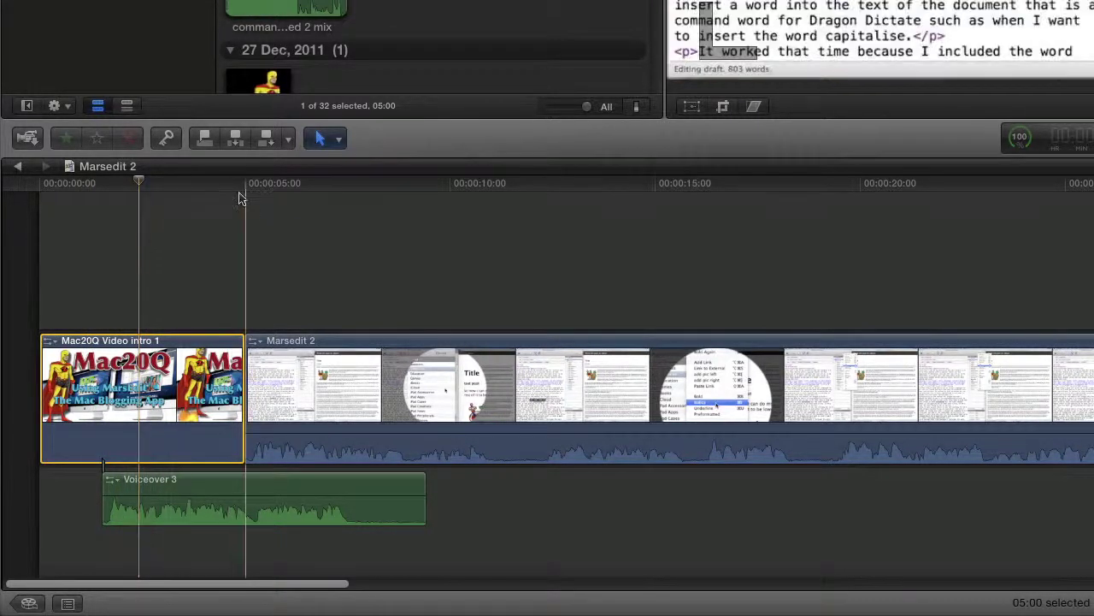
Freeze a short range of the Mac20Q intro clip with a Retime Hold, then stretch the hold longer
{"action": "left_click", "coordinate": [339, 145]}
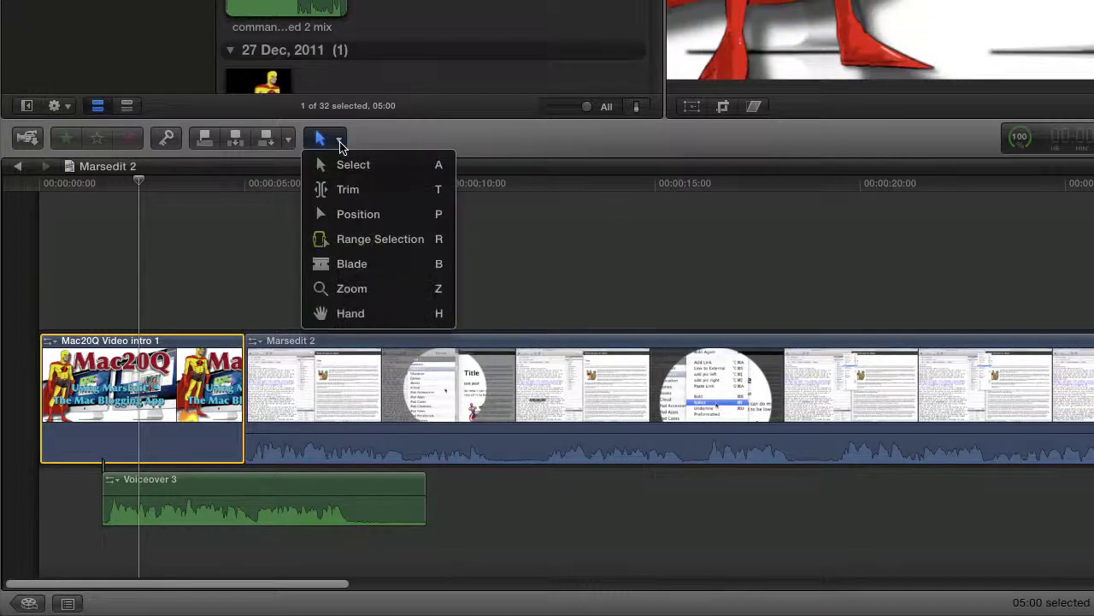
{"action": "left_click", "coordinate": [382, 239]}
{"action": "left_click_drag", "start_coordinate": [117, 385], "coordinate": [165, 383]}
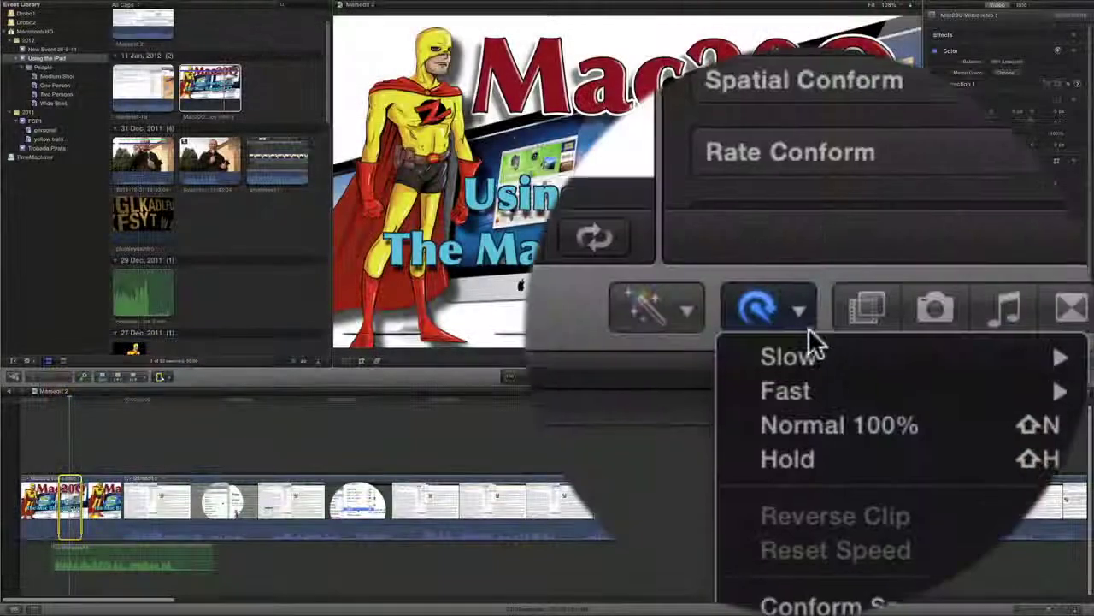
{"action": "left_click", "coordinate": [964, 416]}
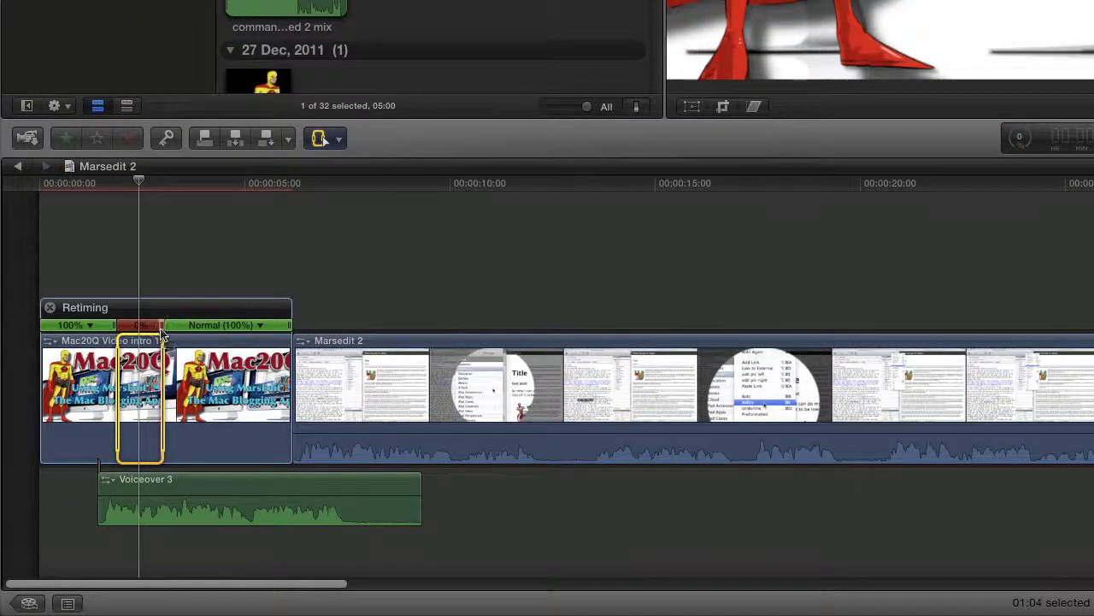
{"action": "mouse_move", "coordinate": [163, 331]}
{"action": "left_mouse_down"}
{"action": "mouse_move", "coordinate": [208, 338]}
{"action": "mouse_move", "coordinate": [253, 366]}
{"action": "left_mouse_up"}
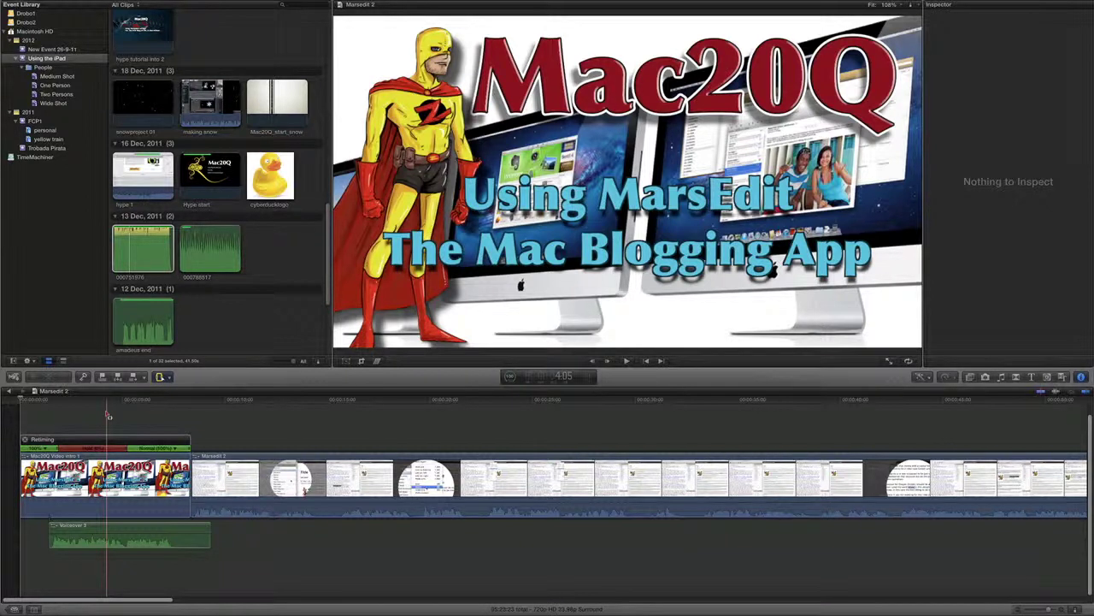
Preview the start, connect music clip 000751976 under the voiceover with Q, and drop it to -8 dB
{"action": "left_click", "coordinate": [102, 401]}
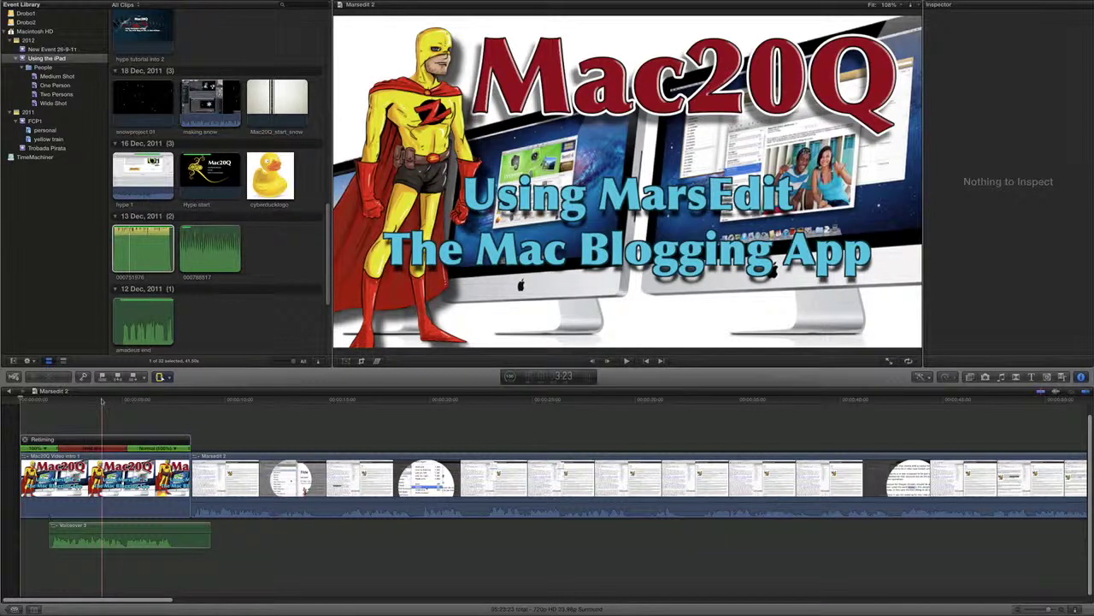
{"action": "key", "text": "space"}
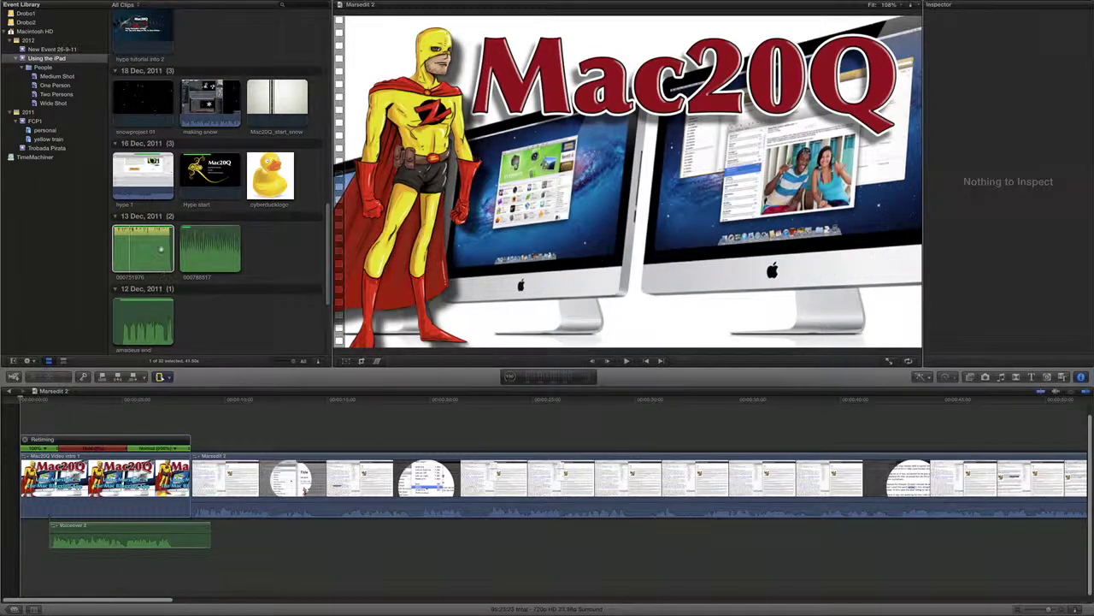
{"action": "left_click", "coordinate": [161, 249]}
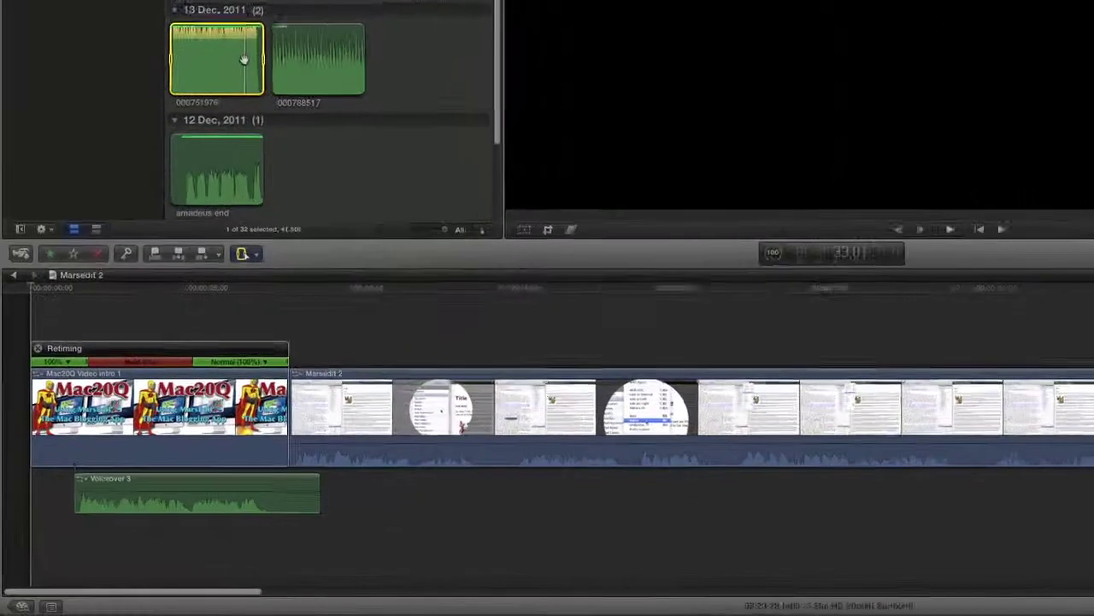
{"action": "key", "text": "q"}
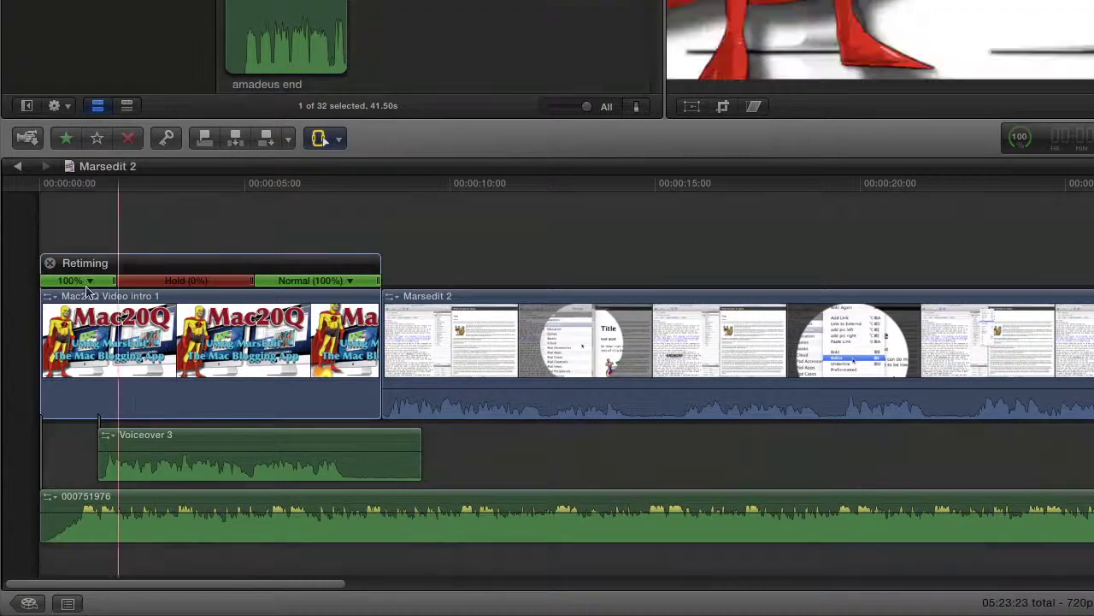
{"action": "left_click", "coordinate": [92, 491]}
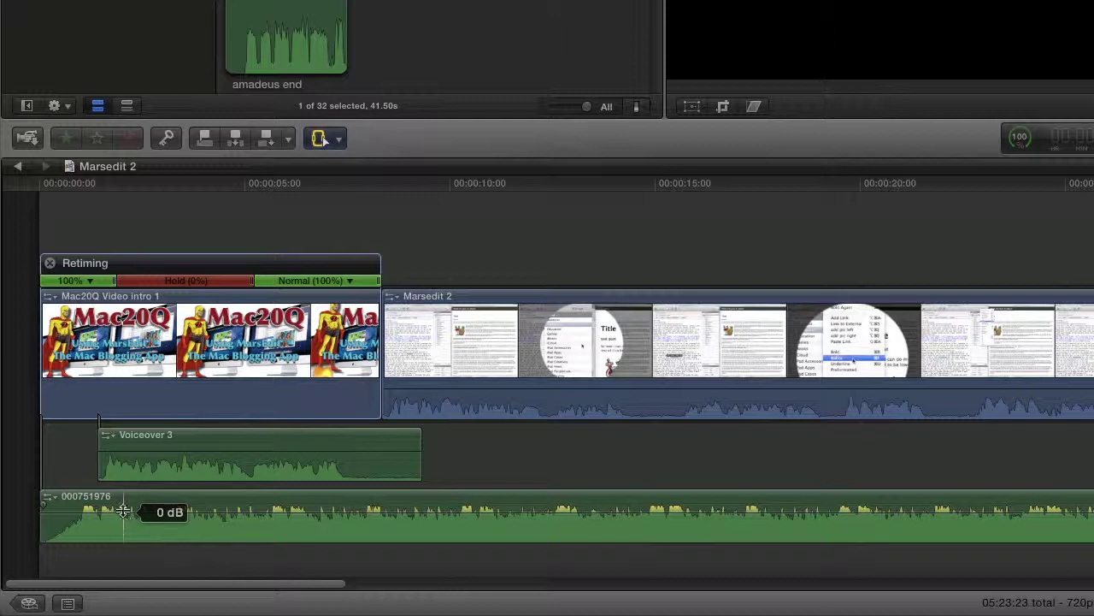
{"action": "left_click_drag", "start_coordinate": [123, 512], "coordinate": [123, 518]}
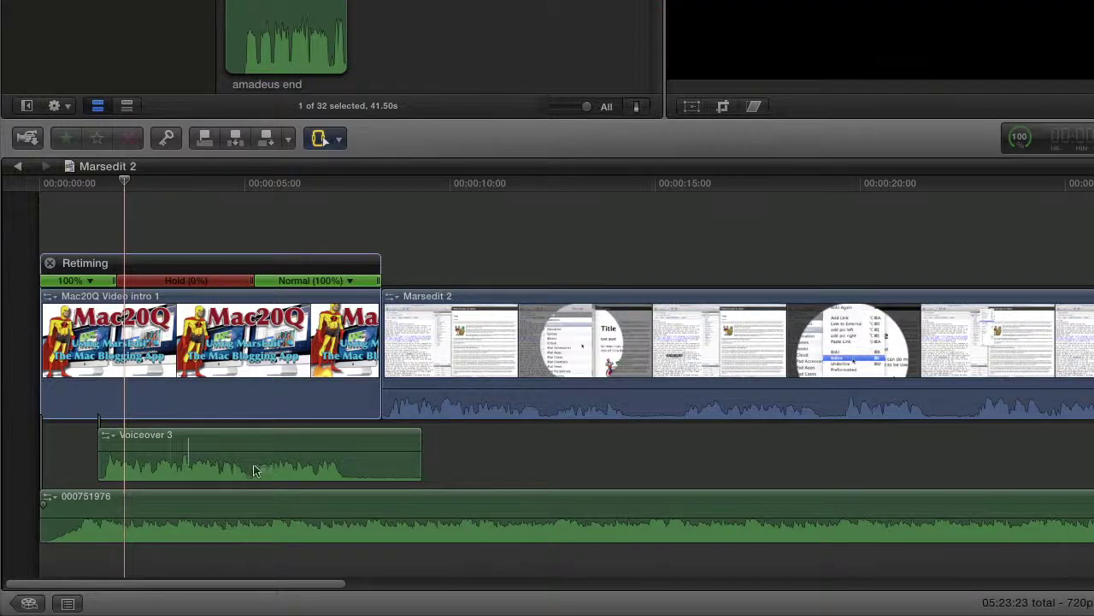
Play the opening, return to the Select tool, and drag Voiceover 3 later in the timeline
{"action": "left_click", "coordinate": [45, 192]}
{"action": "key", "text": "space"}
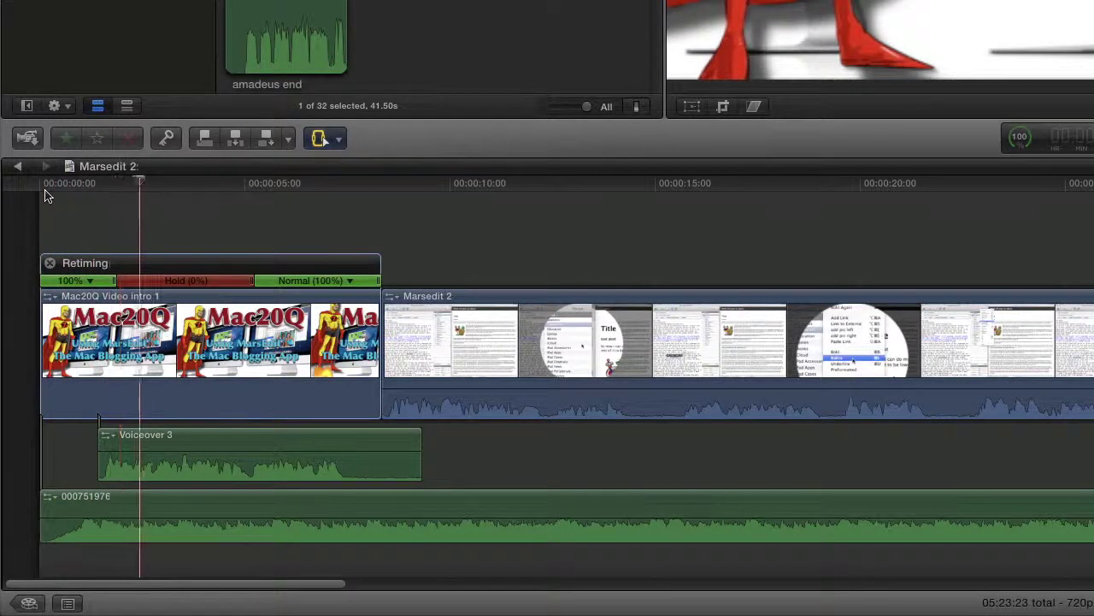
{"action": "key", "text": "space"}
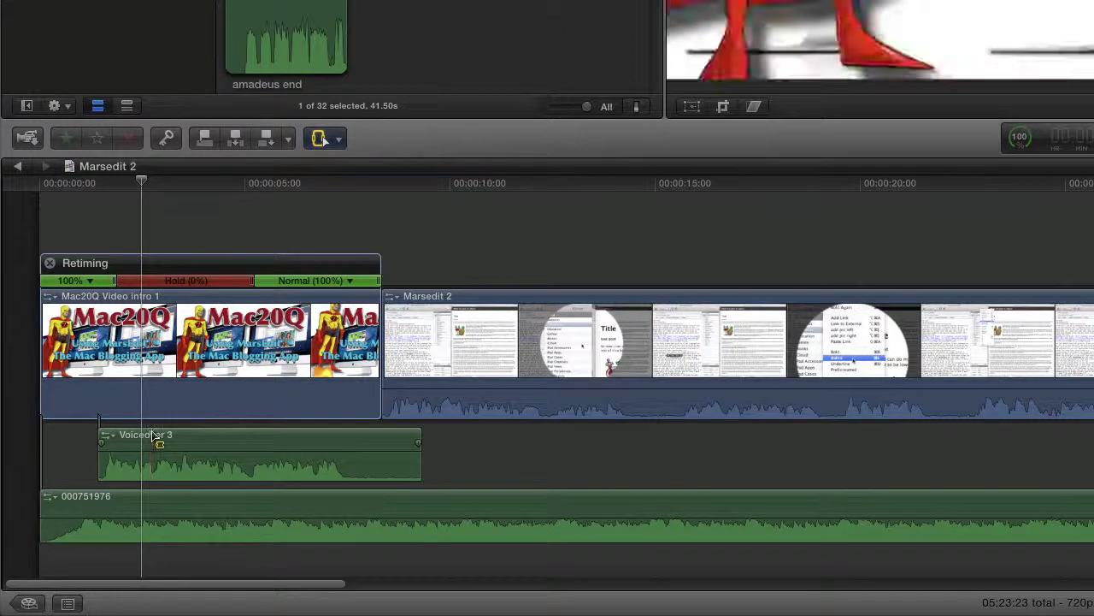
{"action": "left_click_drag", "start_coordinate": [151, 443], "coordinate": [157, 443]}
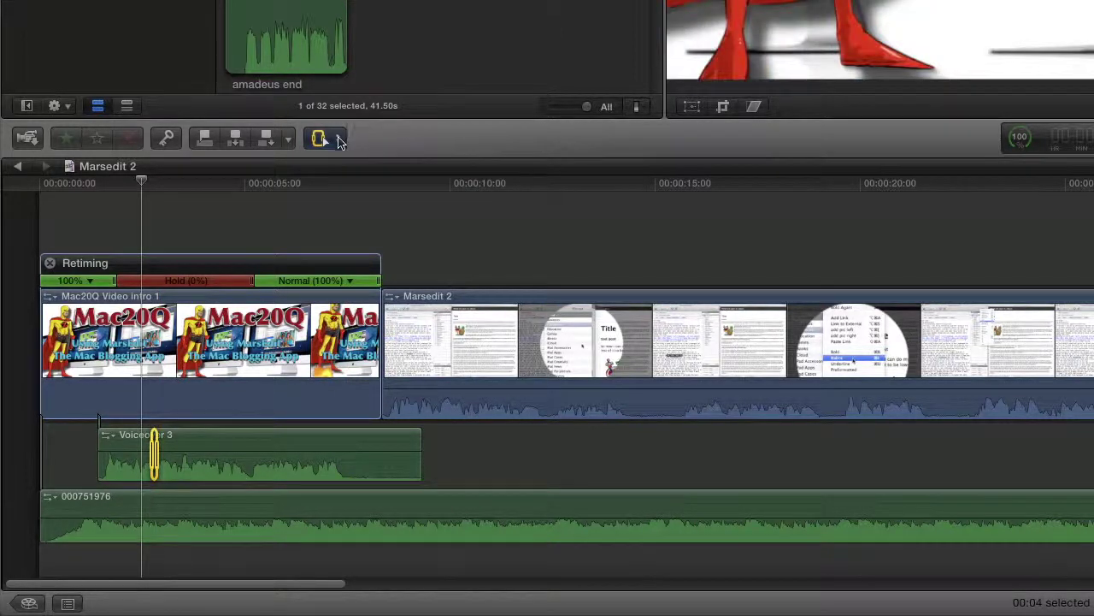
{"action": "left_click", "coordinate": [339, 141]}
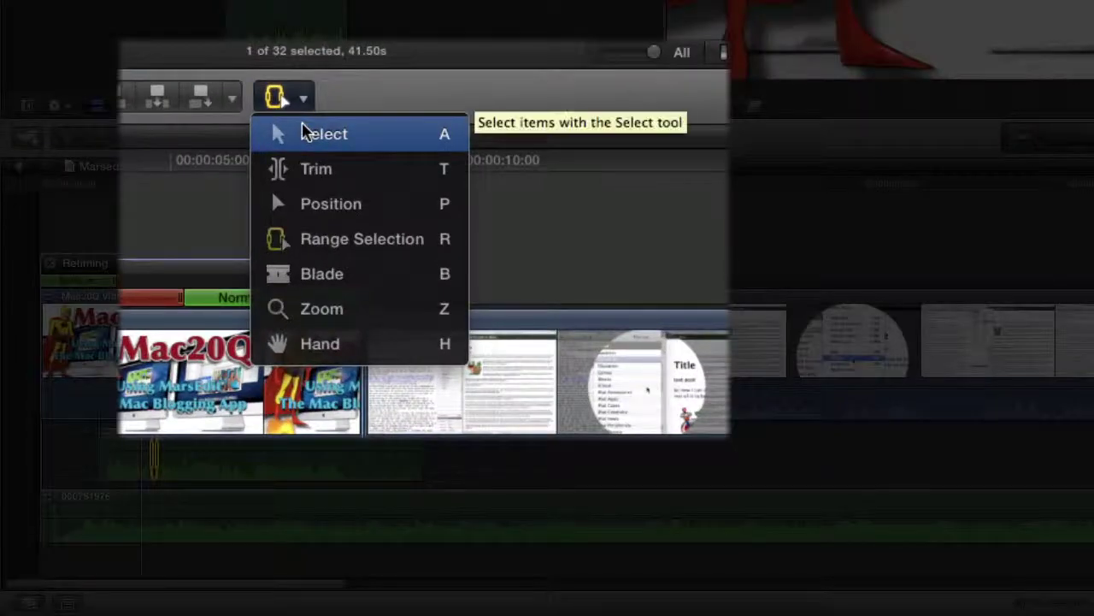
{"action": "left_click", "coordinate": [304, 133]}
{"action": "mouse_move", "coordinate": [116, 449]}
{"action": "left_mouse_down"}
{"action": "mouse_move", "coordinate": [159, 451]}
{"action": "mouse_move", "coordinate": [172, 438]}
{"action": "left_mouse_up"}
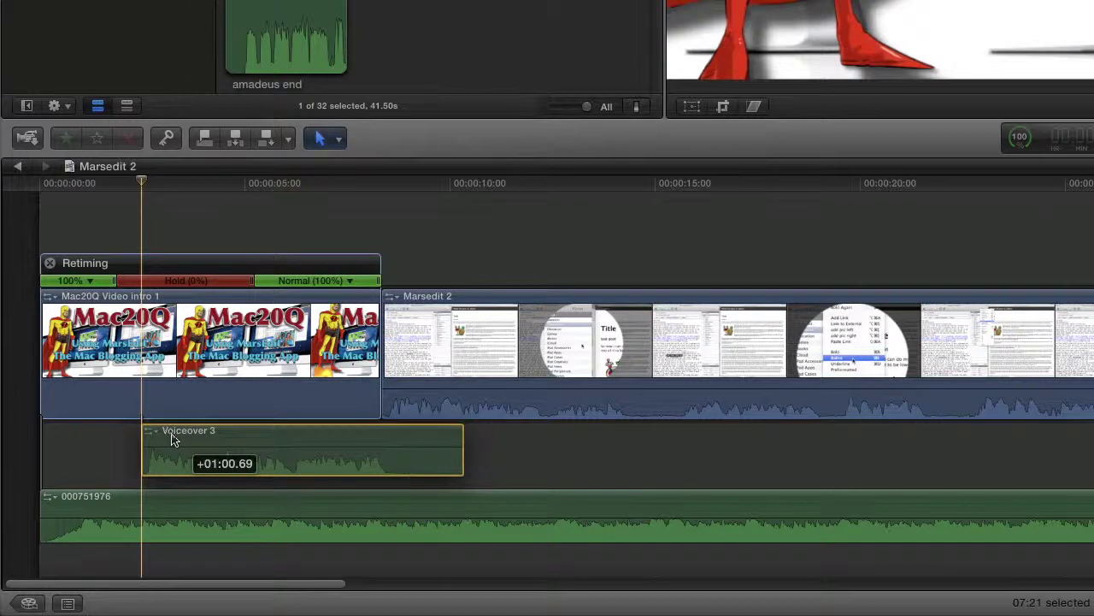
{"action": "left_click_drag", "start_coordinate": [171, 439], "coordinate": [173, 440]}
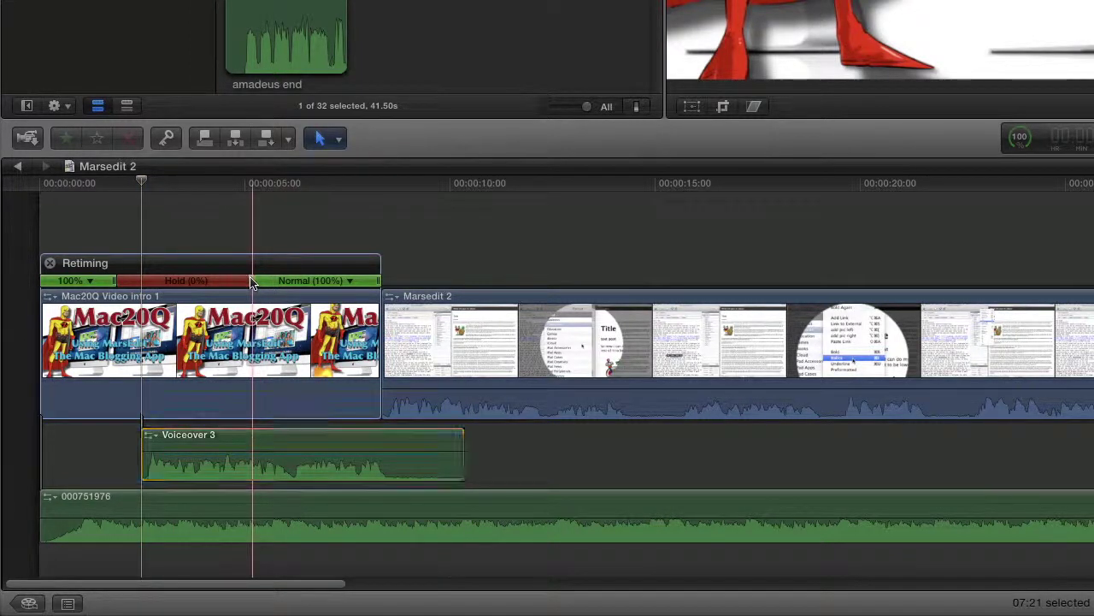
Stretch the intro's freeze-frame hold further and check the music sits at -8 dB
{"action": "mouse_move", "coordinate": [251, 282]}
{"action": "left_mouse_down"}
{"action": "mouse_move", "coordinate": [318, 282]}
{"action": "mouse_move", "coordinate": [330, 319]}
{"action": "left_mouse_up"}
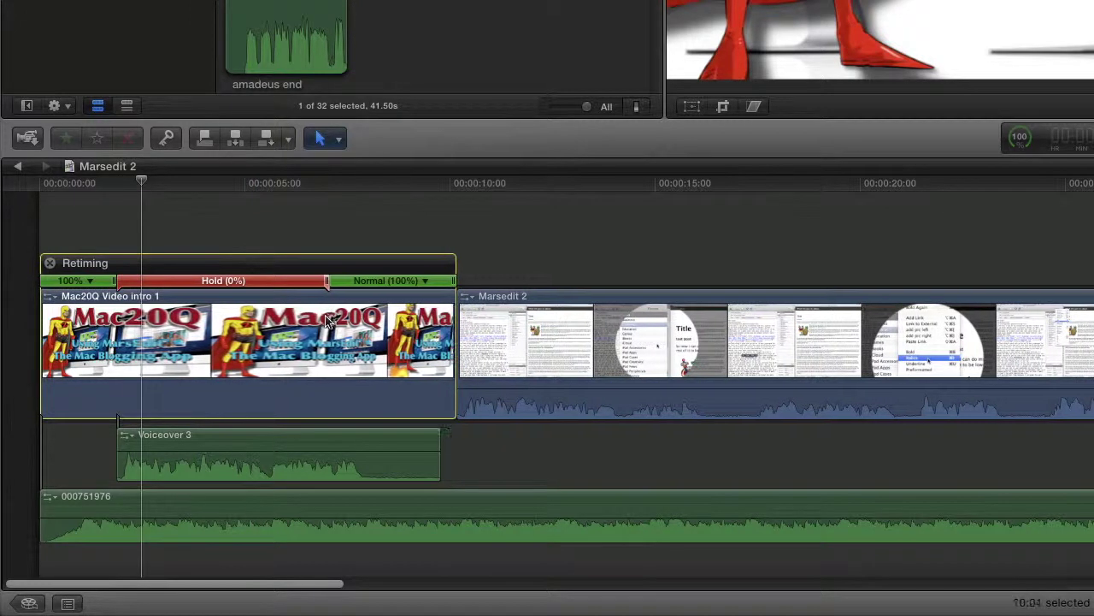
{"action": "left_click_drag", "start_coordinate": [175, 445], "coordinate": [209, 439]}
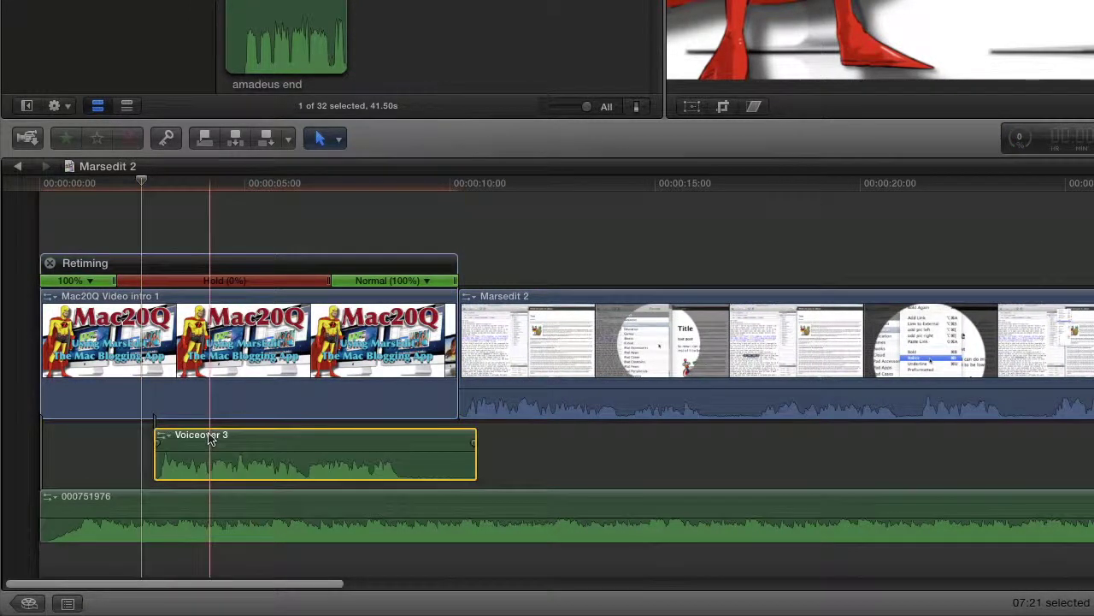
{"action": "left_click_drag", "start_coordinate": [158, 511], "coordinate": [157, 519]}
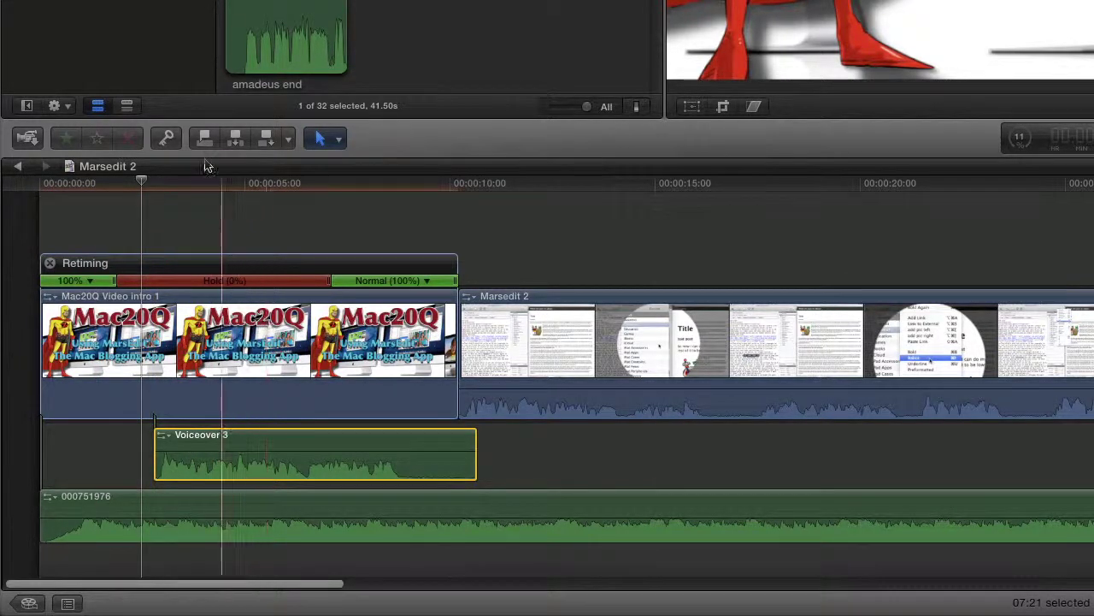
{"action": "left_click_drag", "start_coordinate": [142, 183], "coordinate": [154, 183]}
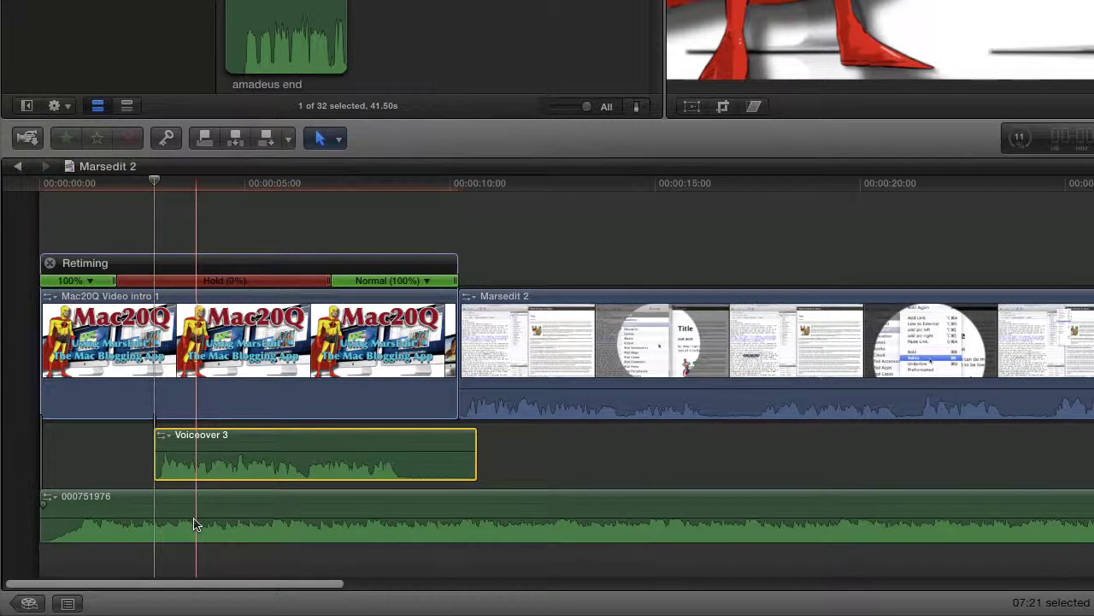
Add a music volume keyframe on clip 000751976 where the voiceover begins
{"action": "left_click", "coordinate": [160, 514]}
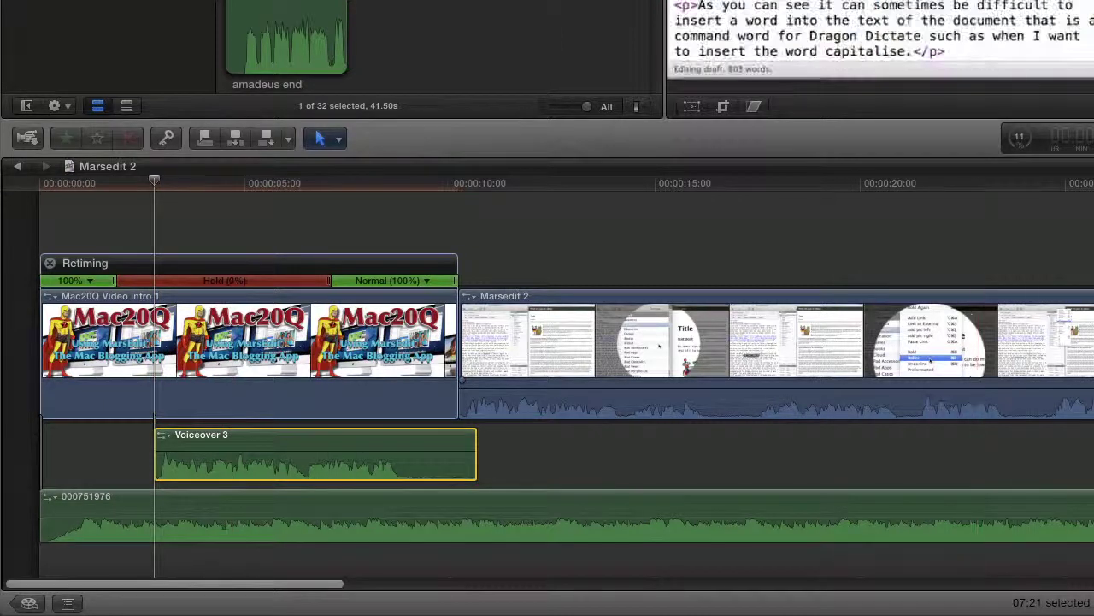
{"action": "left_click", "coordinate": [155, 536]}
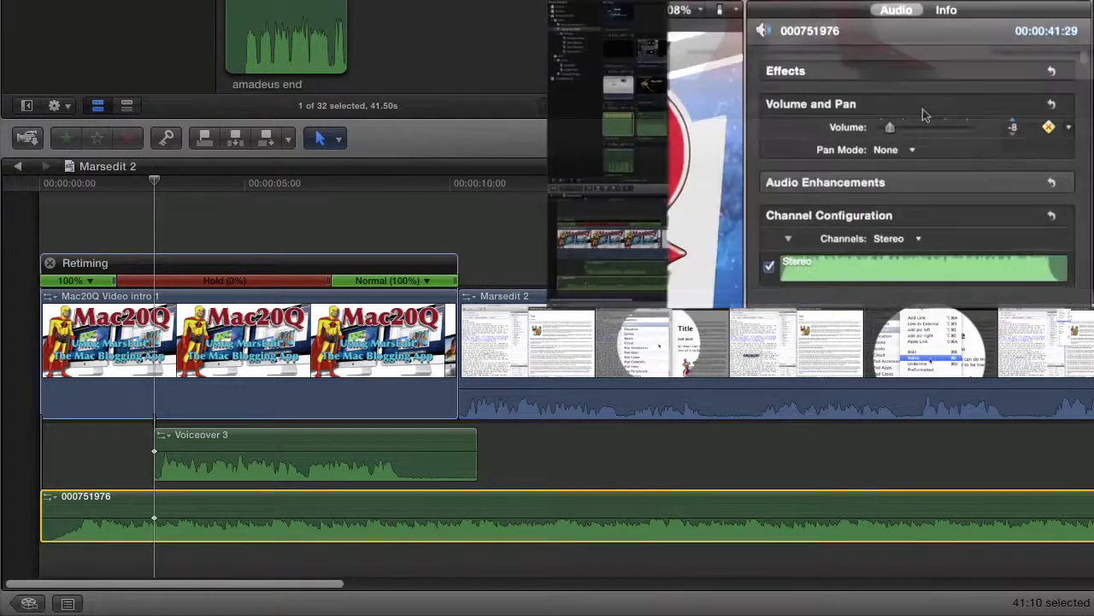
{"action": "left_click", "coordinate": [133, 195]}
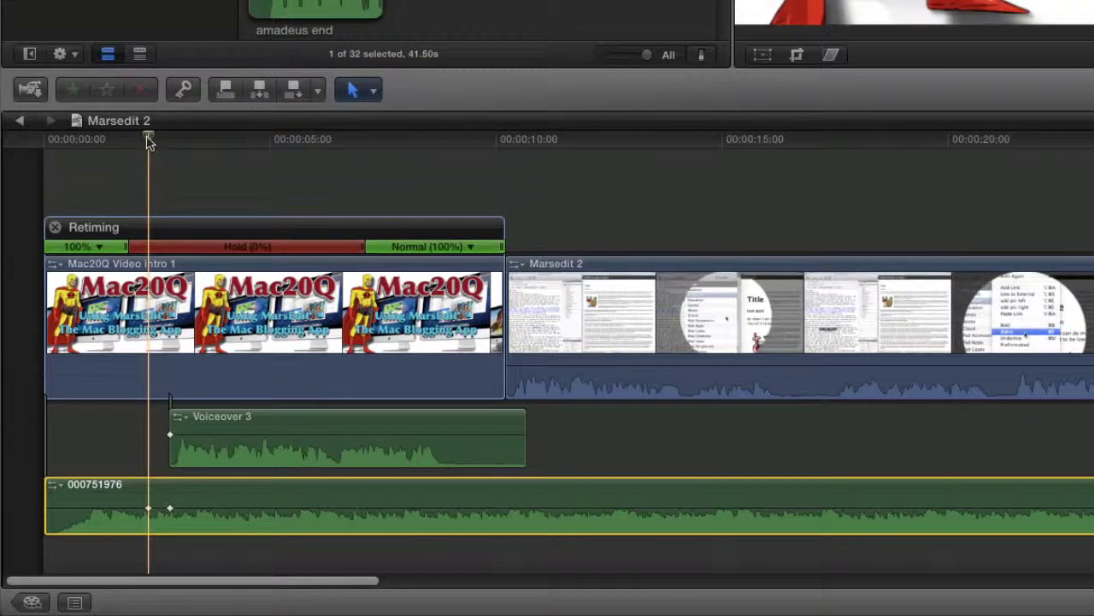
{"action": "mouse_move", "coordinate": [148, 141]}
{"action": "left_mouse_down"}
{"action": "mouse_move", "coordinate": [288, 195]}
{"action": "mouse_move", "coordinate": [440, 229]}
{"action": "left_mouse_up"}
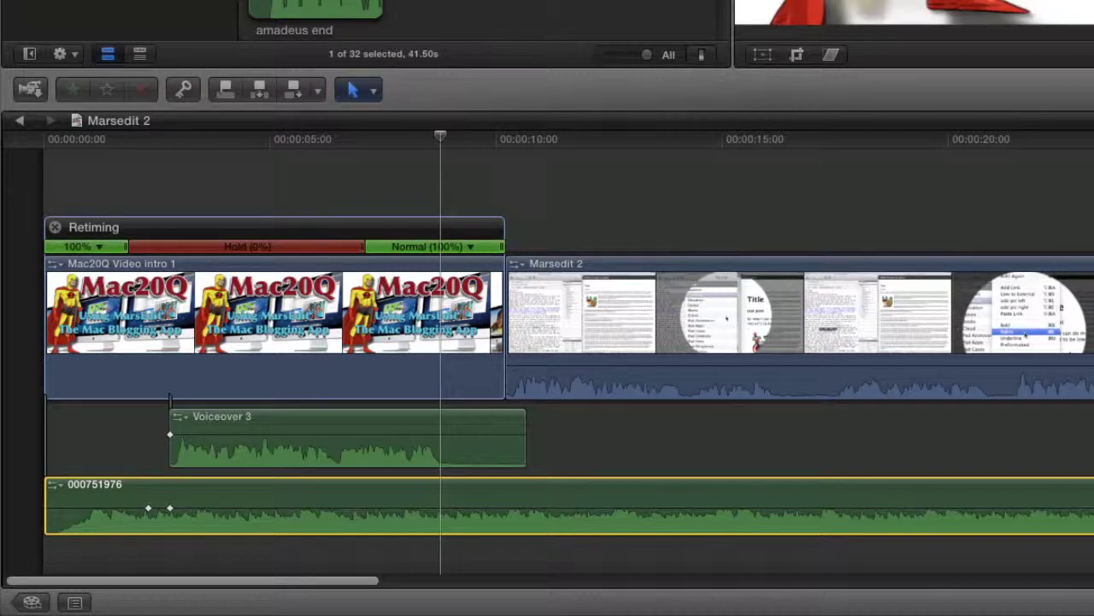
{"action": "key", "text": "alt+k"}
Add a second keyframe at ten seconds and lower the music between keyframes to about -22 dB
{"action": "left_click_drag", "start_coordinate": [453, 145], "coordinate": [506, 150]}
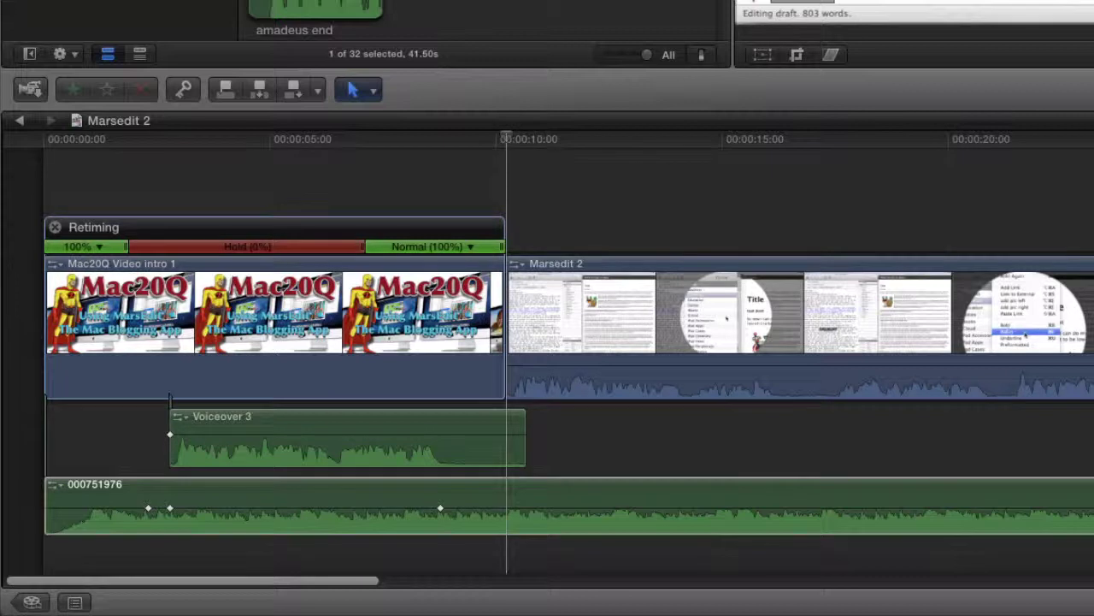
{"action": "left_click", "coordinate": [78, 511]}
{"action": "key", "text": "alt+k"}
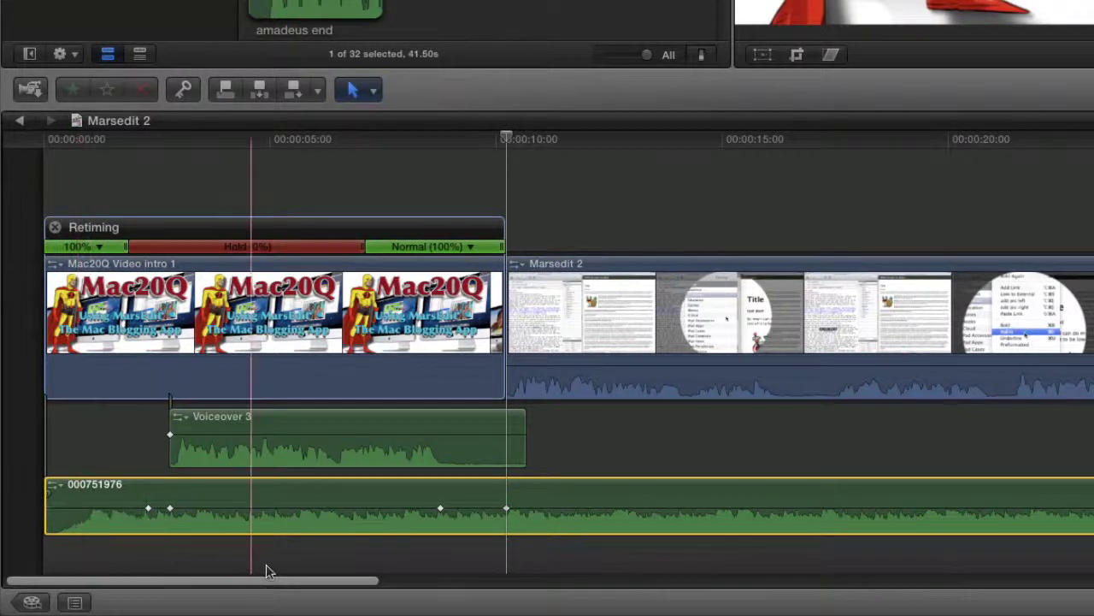
{"action": "left_click_drag", "start_coordinate": [308, 509], "coordinate": [308, 515]}
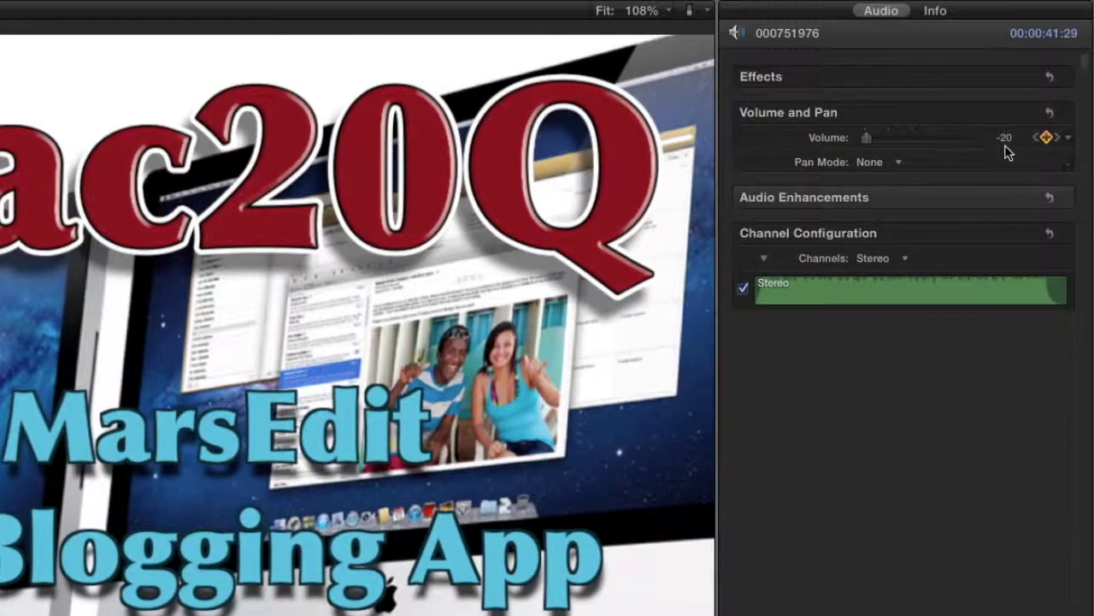
{"action": "mouse_move", "coordinate": [889, 196]}
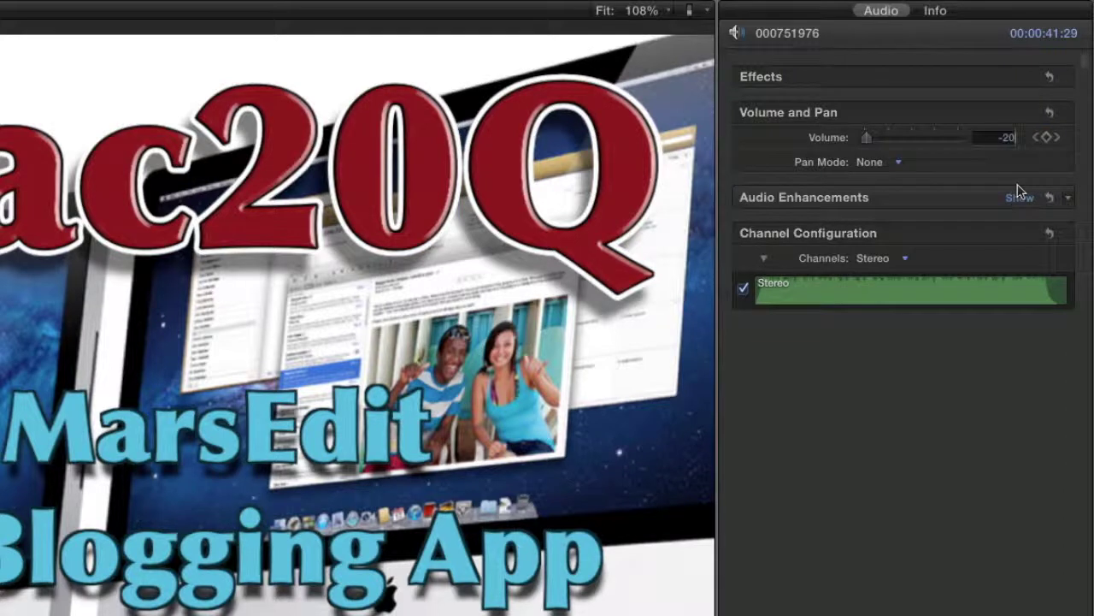
Set the music dip to -26 dB and move the rising keyframe back to about 9:10
{"action": "type", "text": "6"}
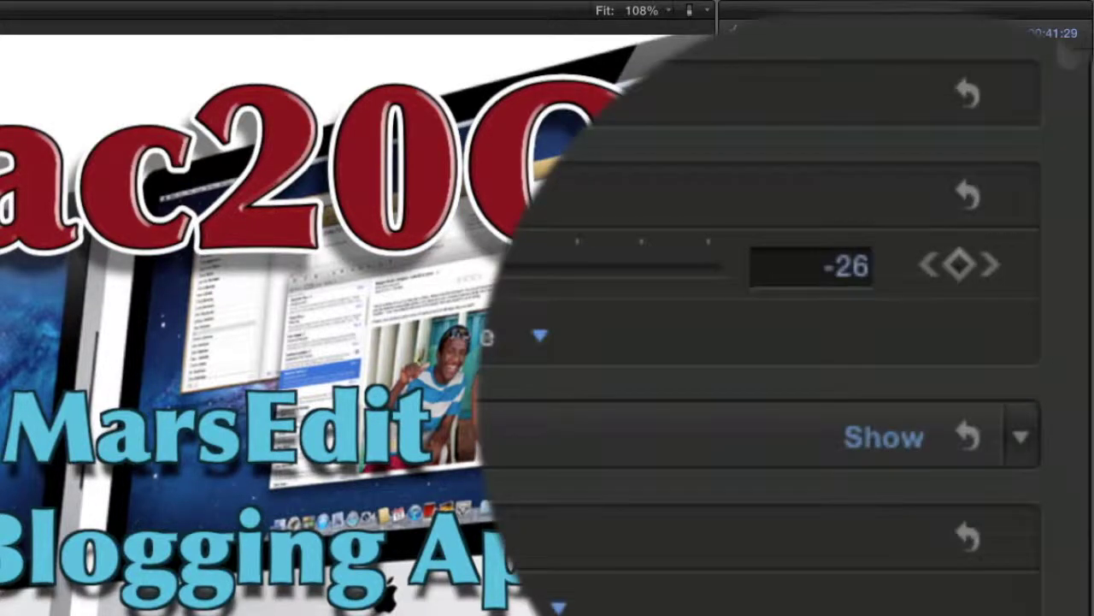
{"action": "key", "text": "Return"}
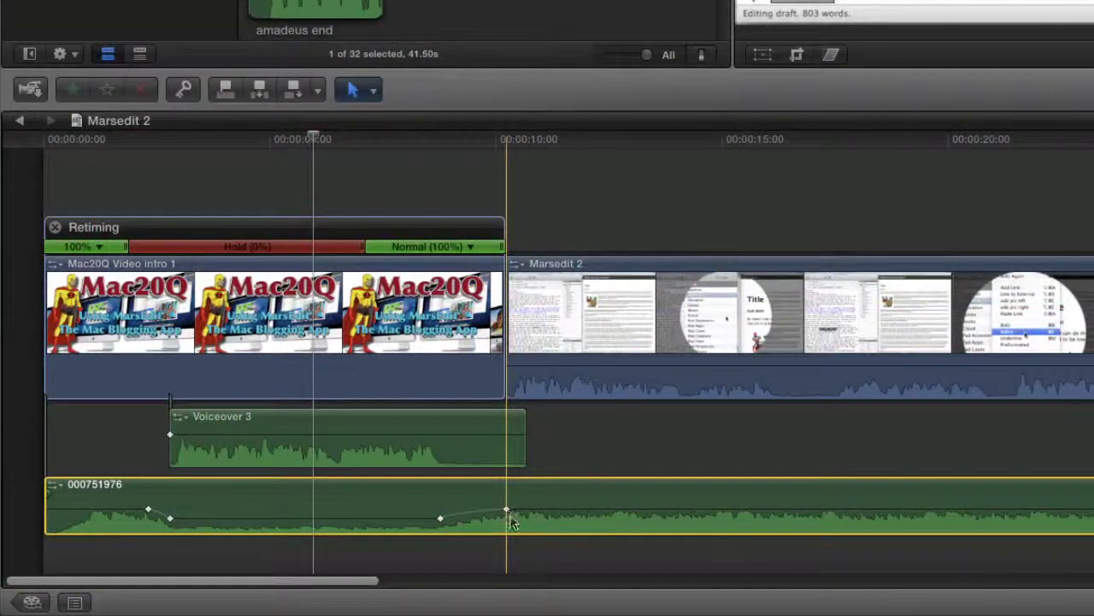
{"action": "left_click_drag", "start_coordinate": [504, 511], "coordinate": [509, 517]}
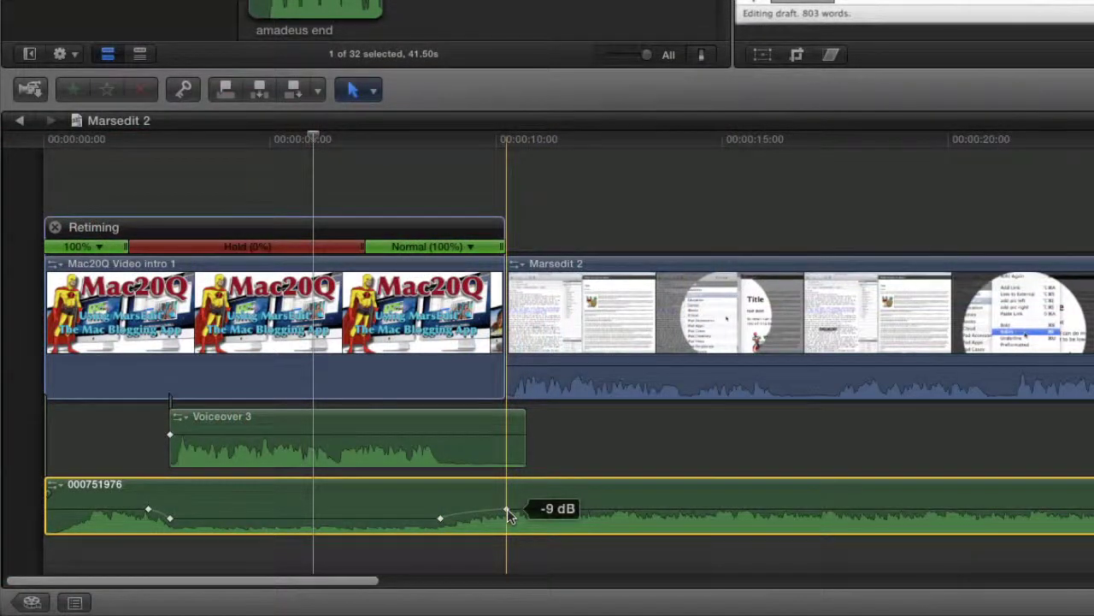
{"action": "left_click_drag", "start_coordinate": [508, 511], "coordinate": [465, 501]}
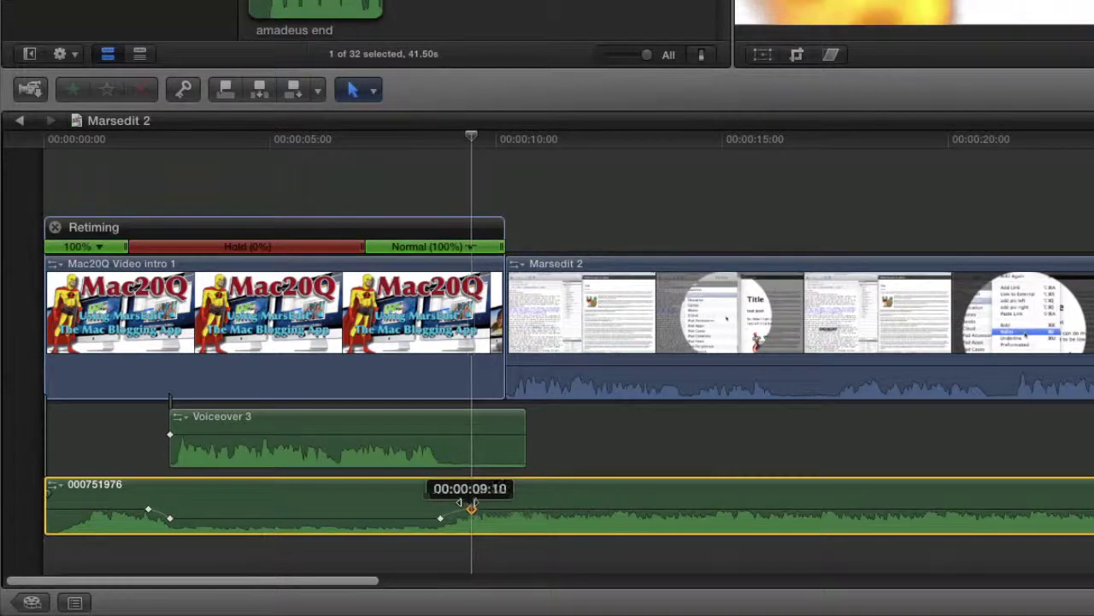
{"action": "left_click_drag", "start_coordinate": [466, 502], "coordinate": [454, 503]}
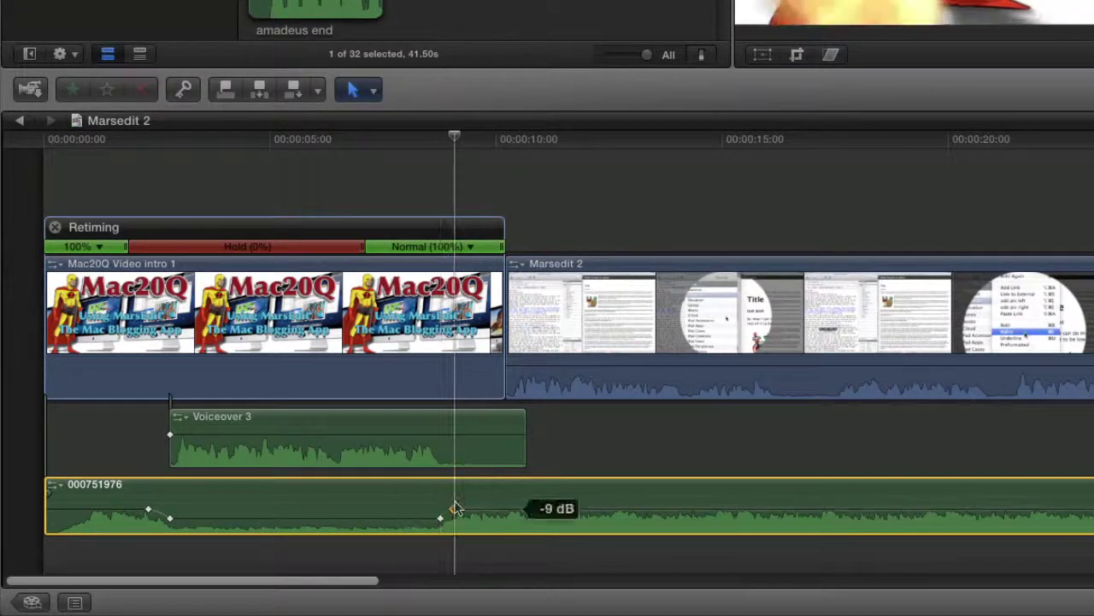
Add volume keyframes at and just past ten seconds, then lower the music after them
{"action": "left_click", "coordinate": [501, 523]}
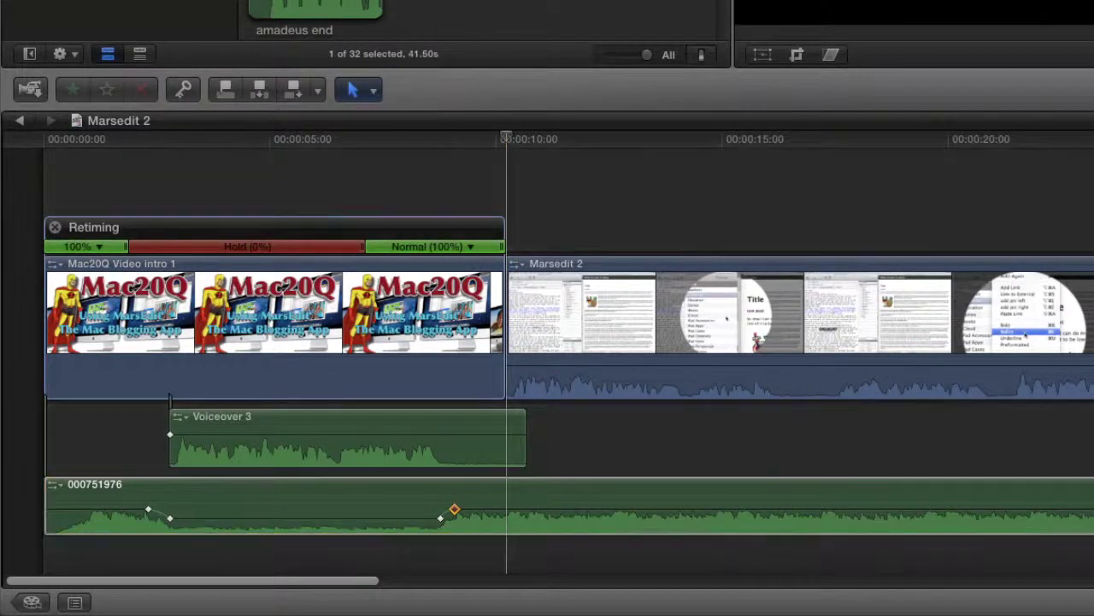
{"action": "key", "text": "alt+k"}
{"action": "key", "text": "c"}
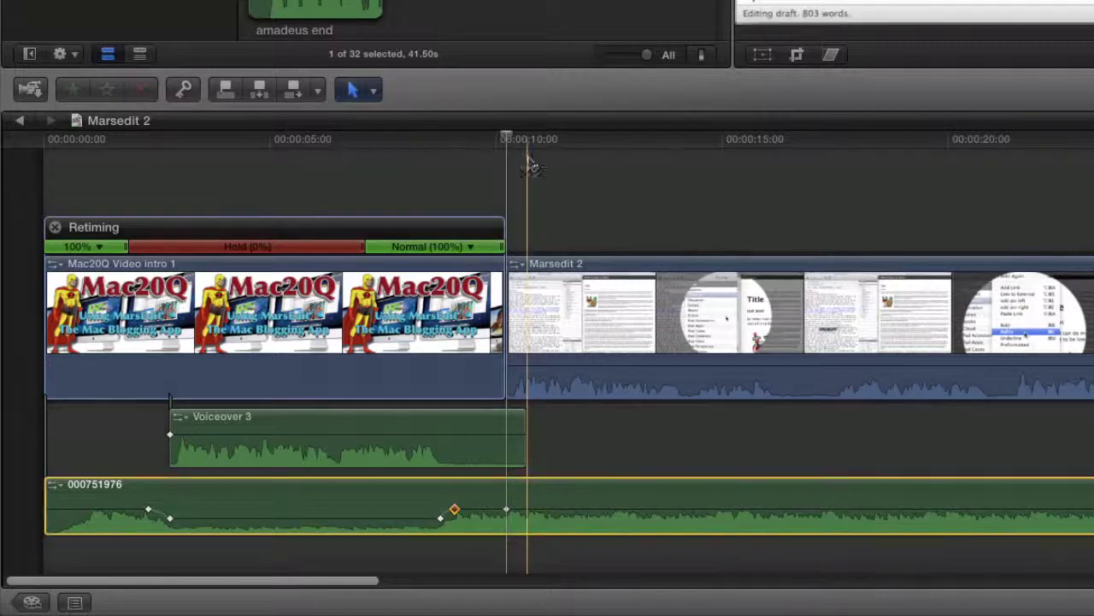
{"action": "left_click", "coordinate": [532, 142]}
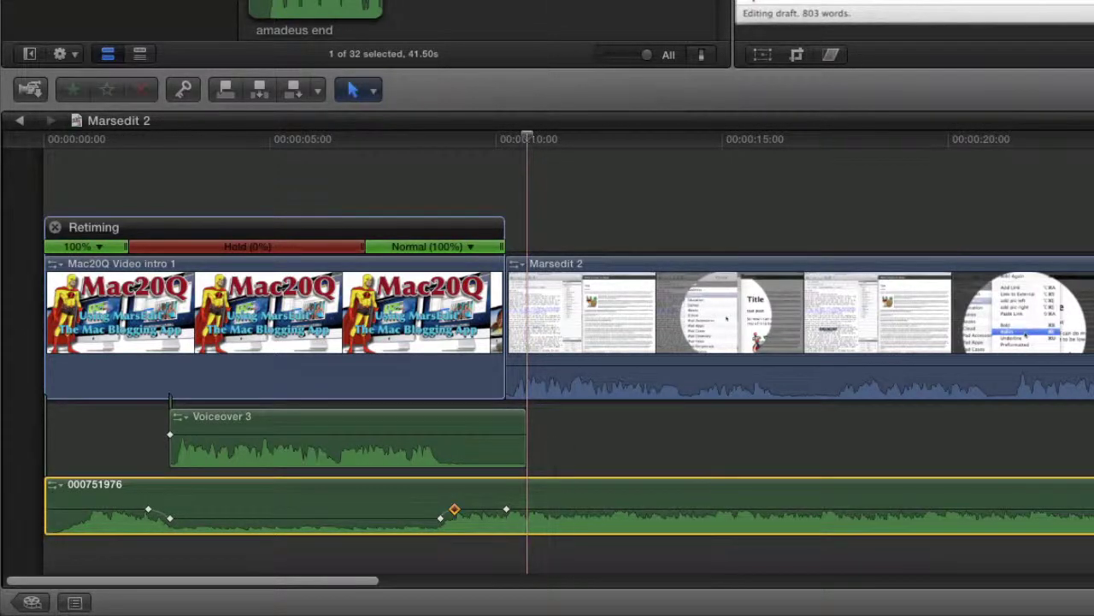
{"action": "key", "text": "shift+super+a"}
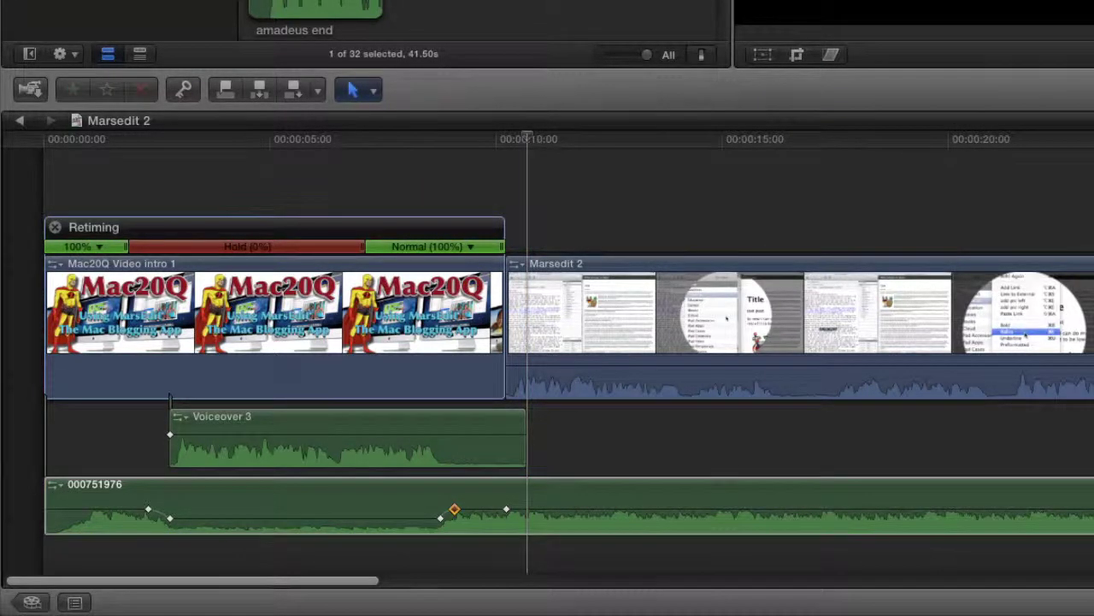
{"action": "key", "text": "alt+k"}
{"action": "key", "text": "c"}
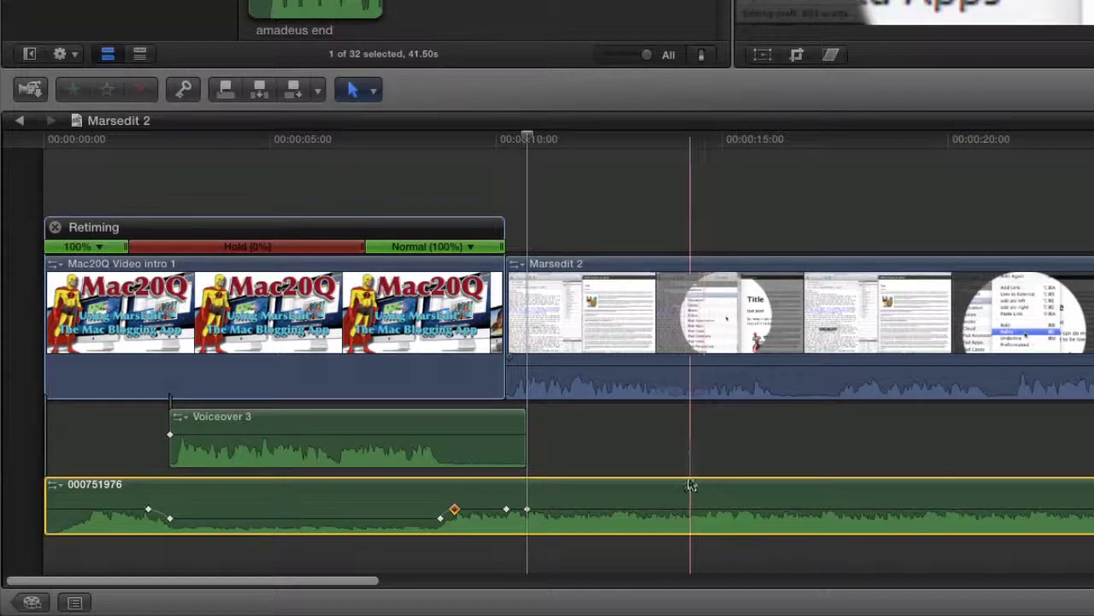
{"action": "left_click_drag", "start_coordinate": [681, 508], "coordinate": [683, 515]}
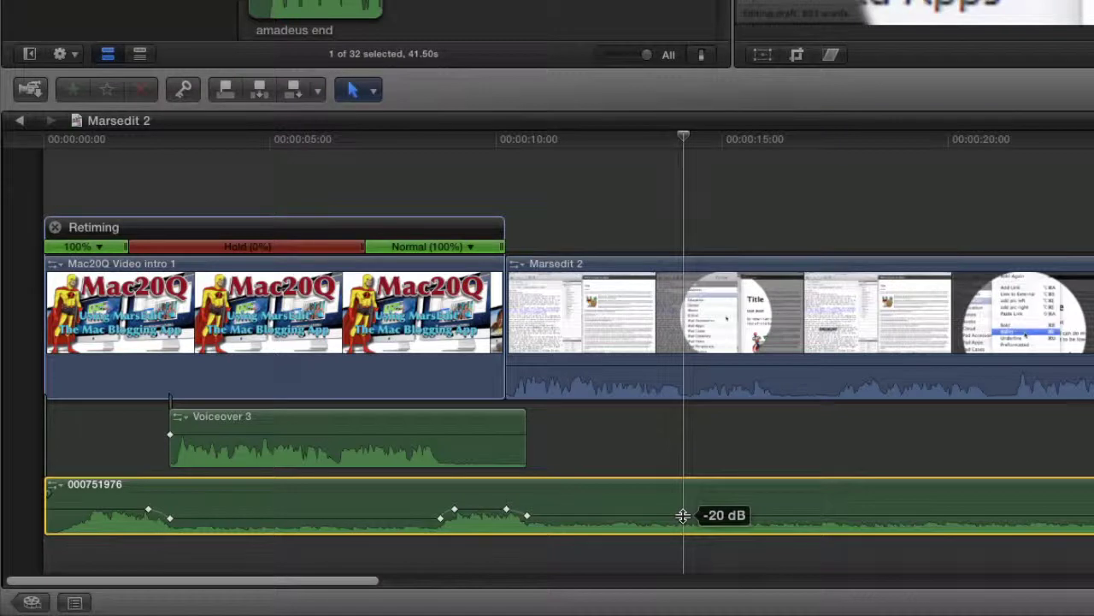
Play the intro from the start through the ten-second music swell
{"action": "left_click", "coordinate": [52, 147]}
{"action": "key", "text": "space"}
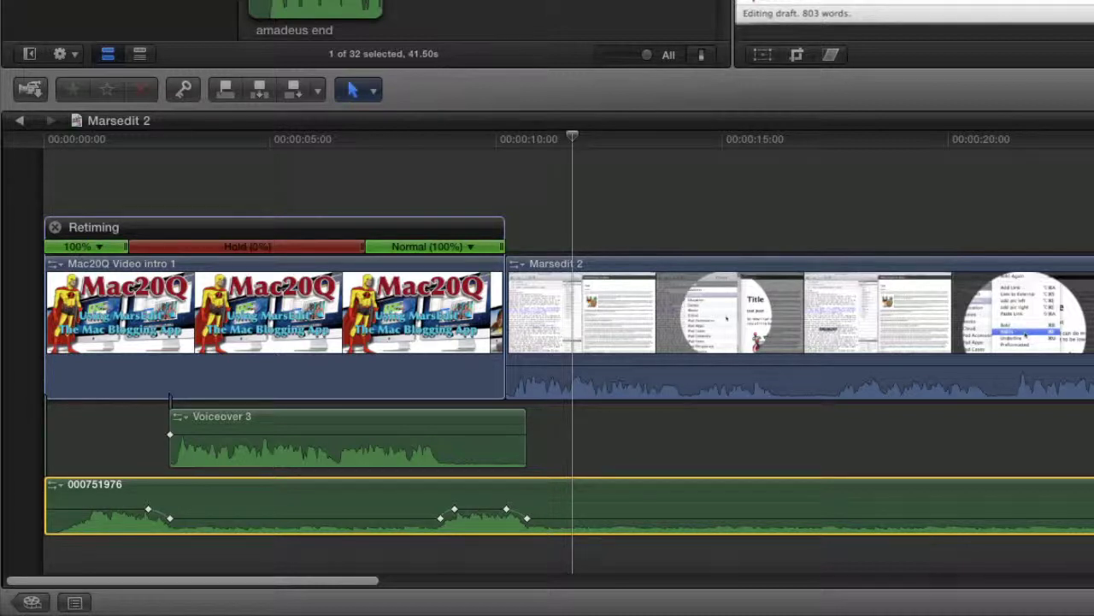
{"action": "left_click", "coordinate": [282, 428]}
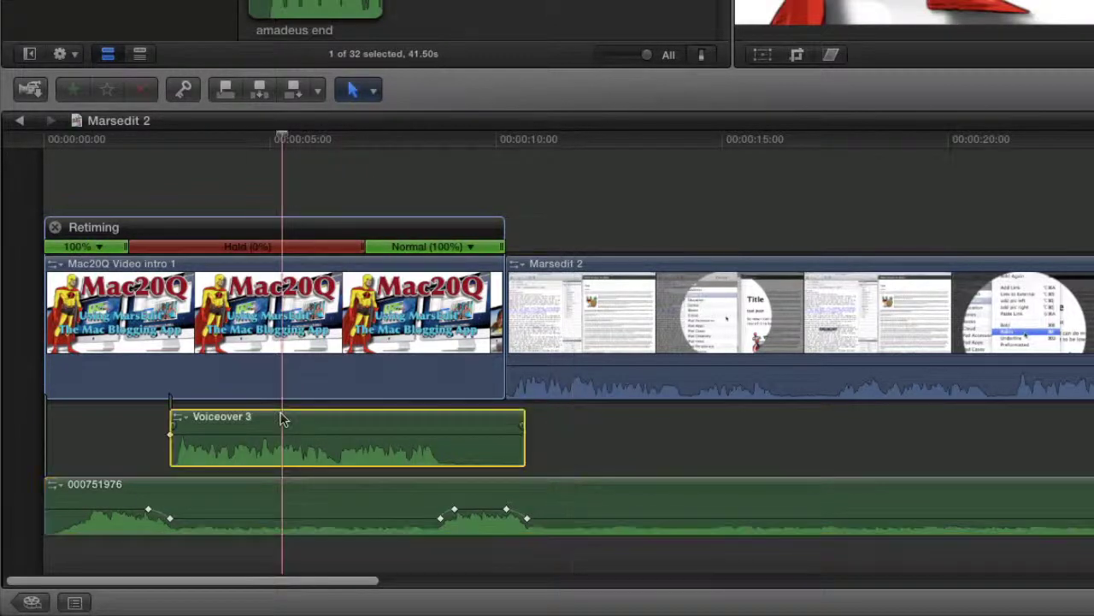